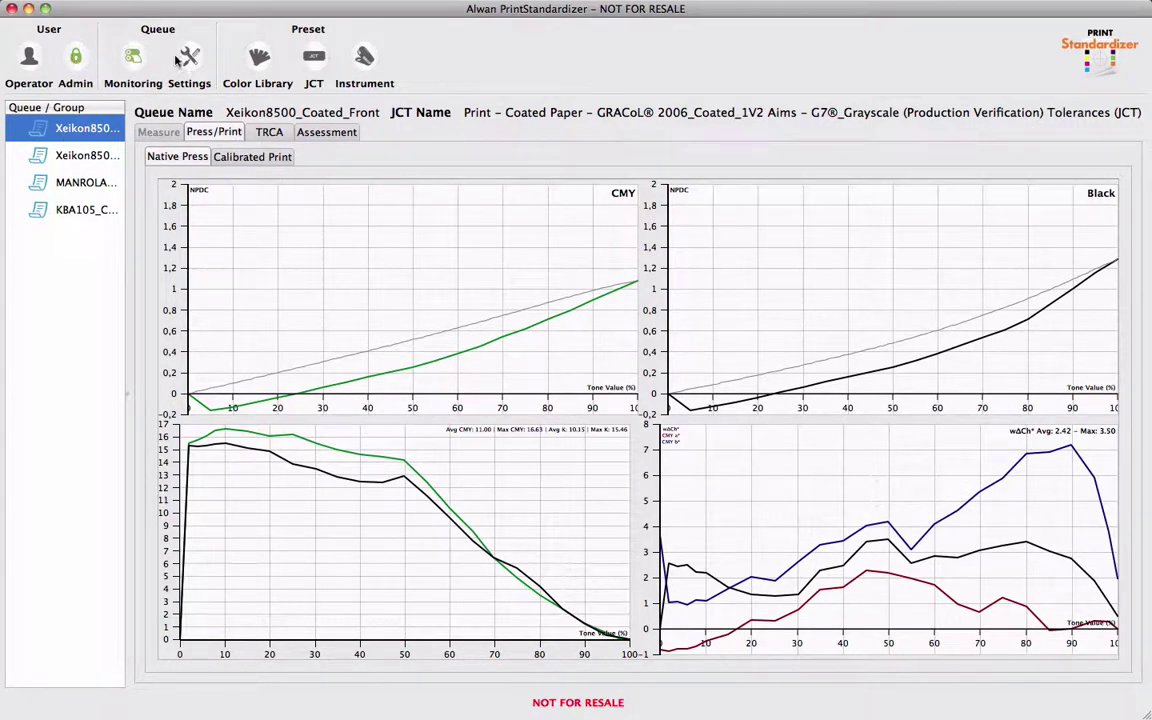
Open the color library and view the master color and device color build sections for PANTONE 104 C
click(260, 58)
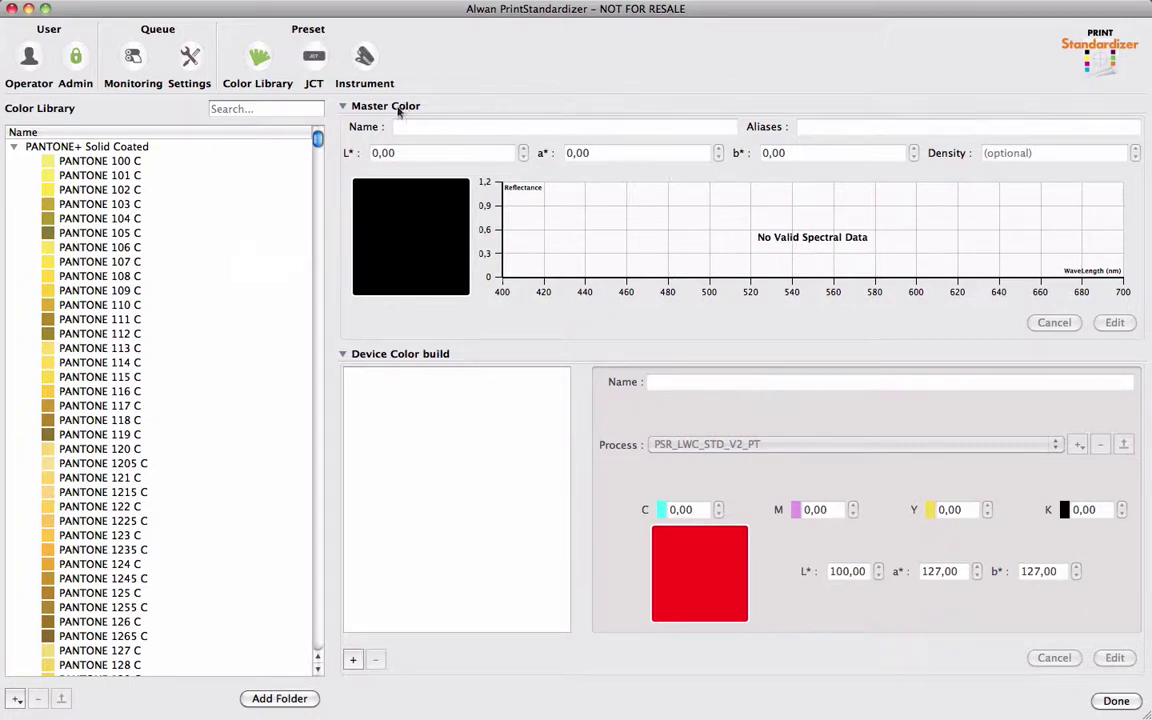
click(188, 218)
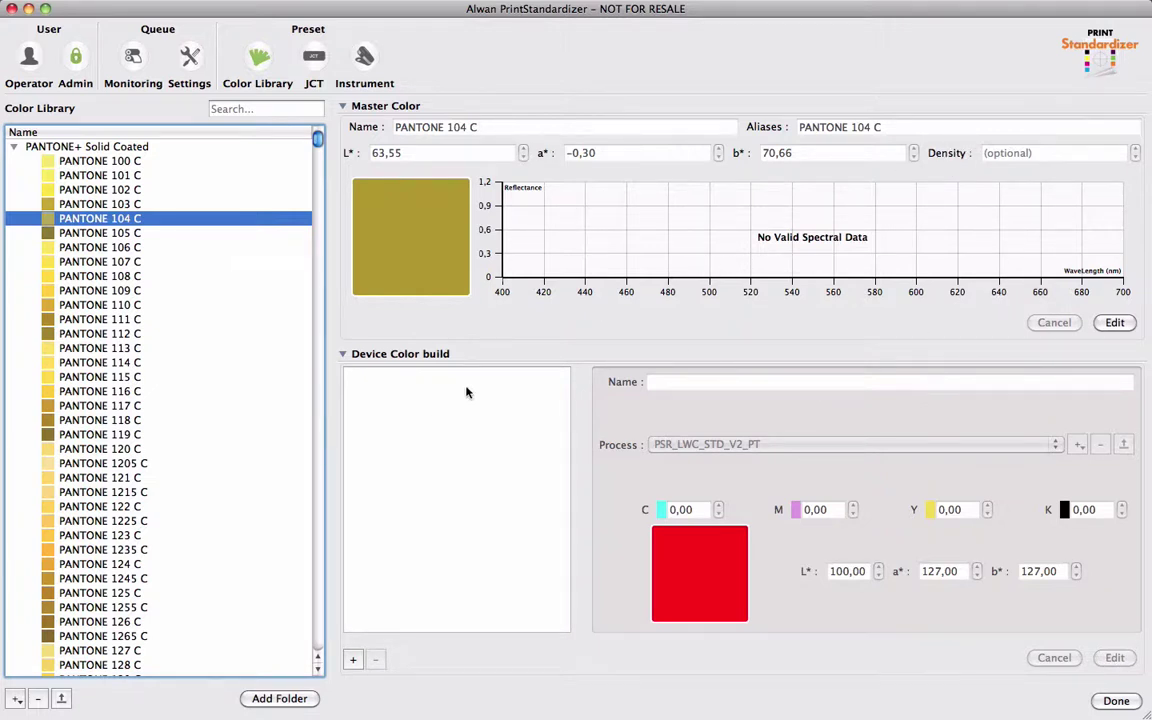
click(411, 361)
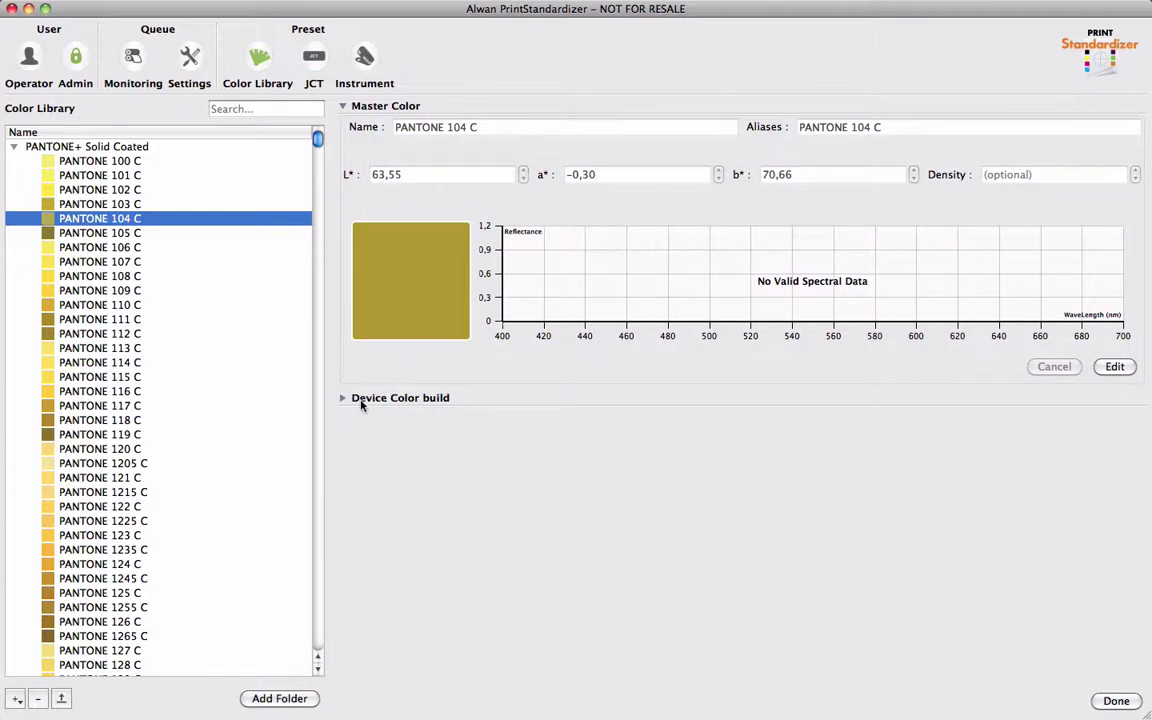
click(346, 405)
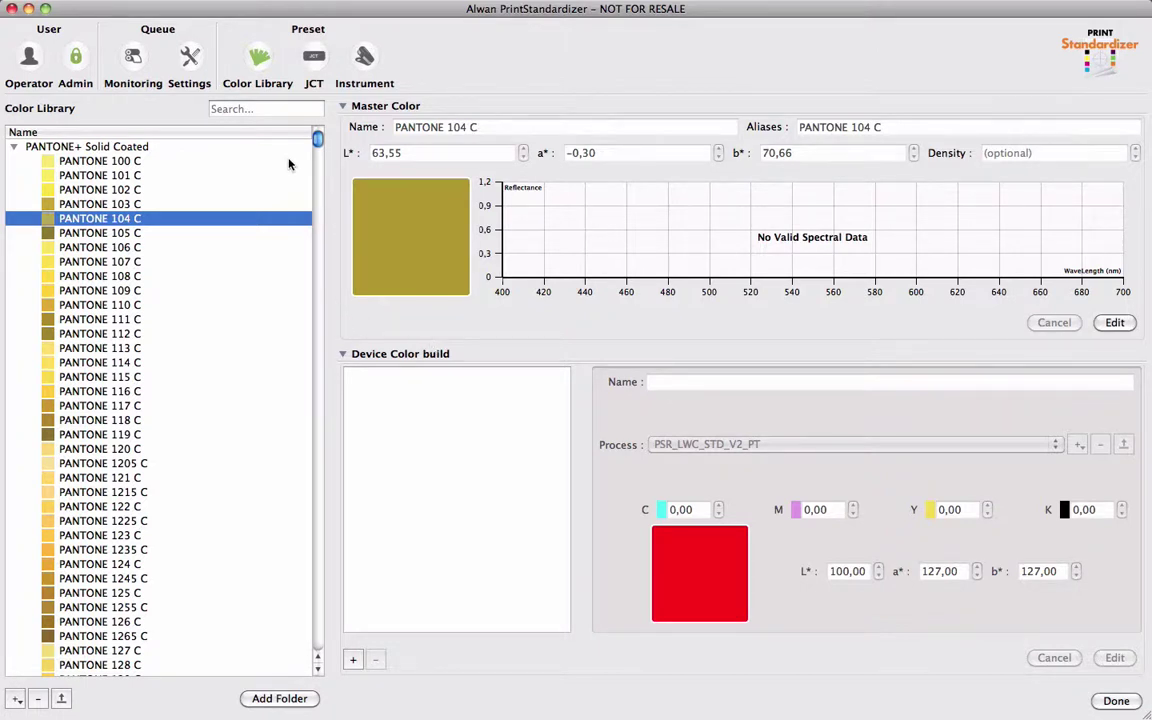
Find PANTONE 314 C in the color library and add a device color build for it using the ISOcoated_v2_eci (FOGRA39) process
click(259, 106)
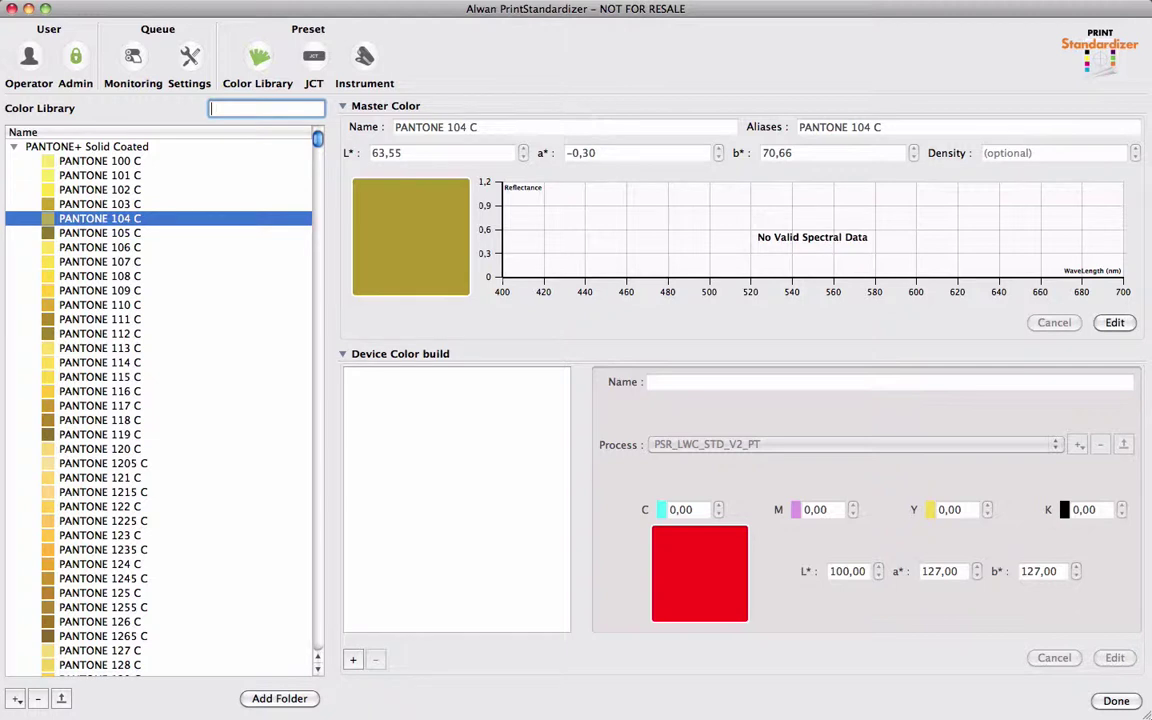
text(pantone 314)
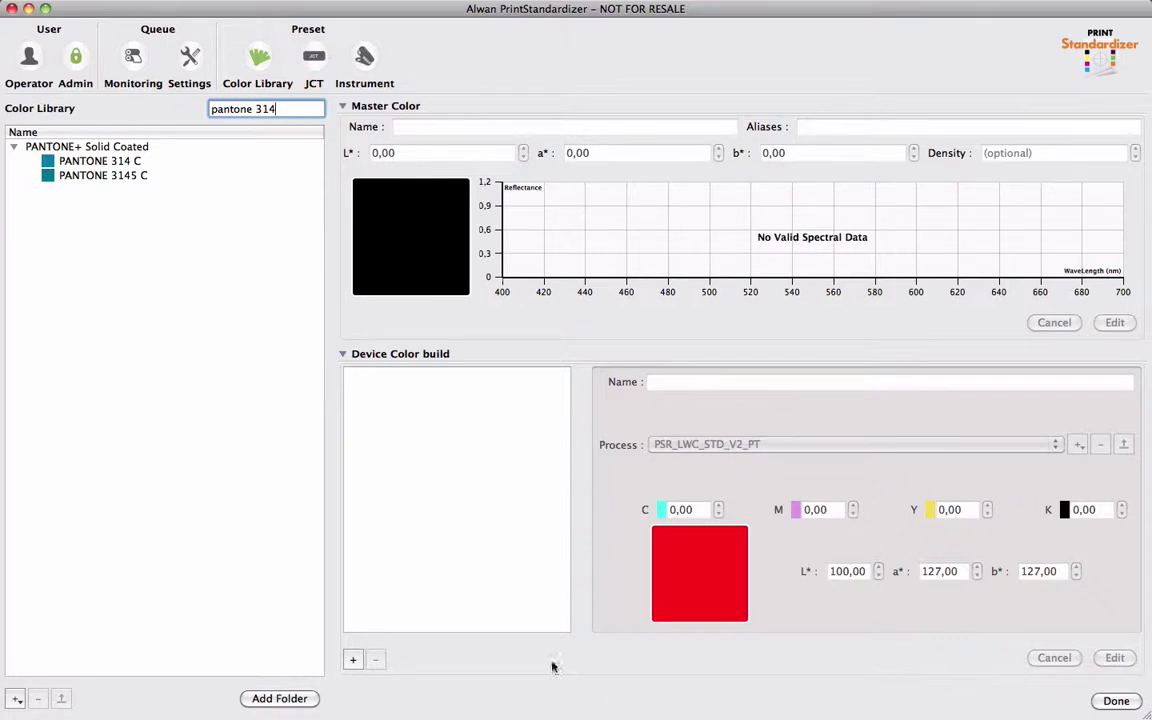
click(96, 160)
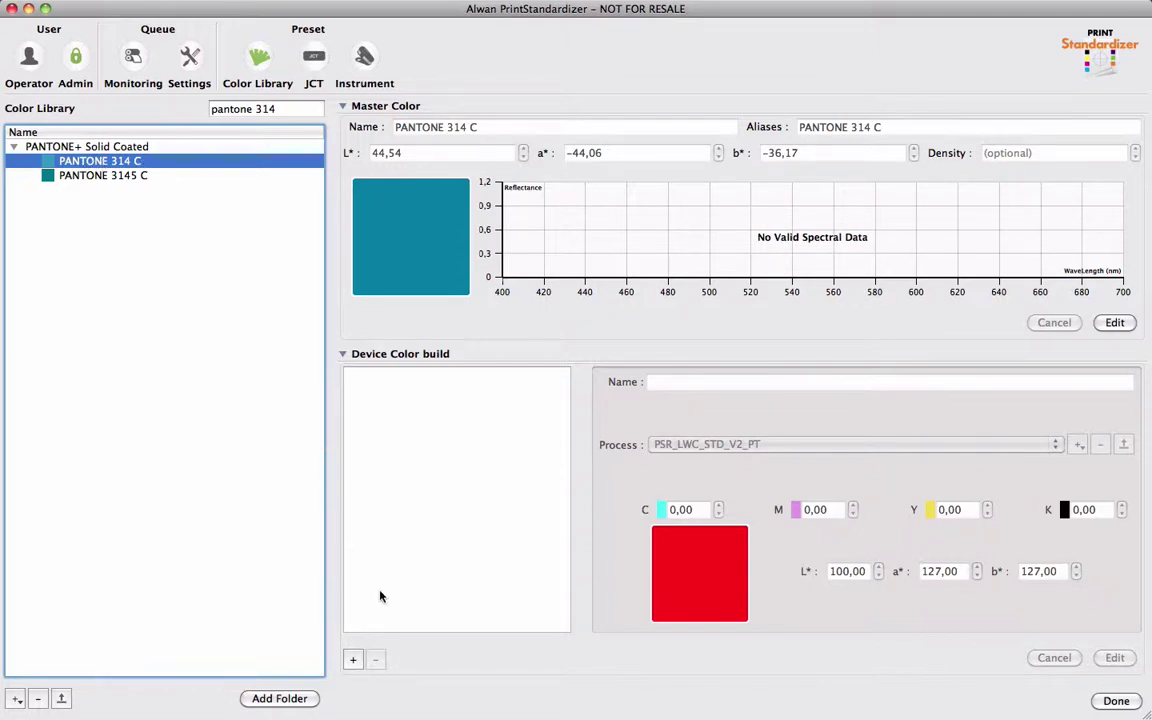
click(354, 661)
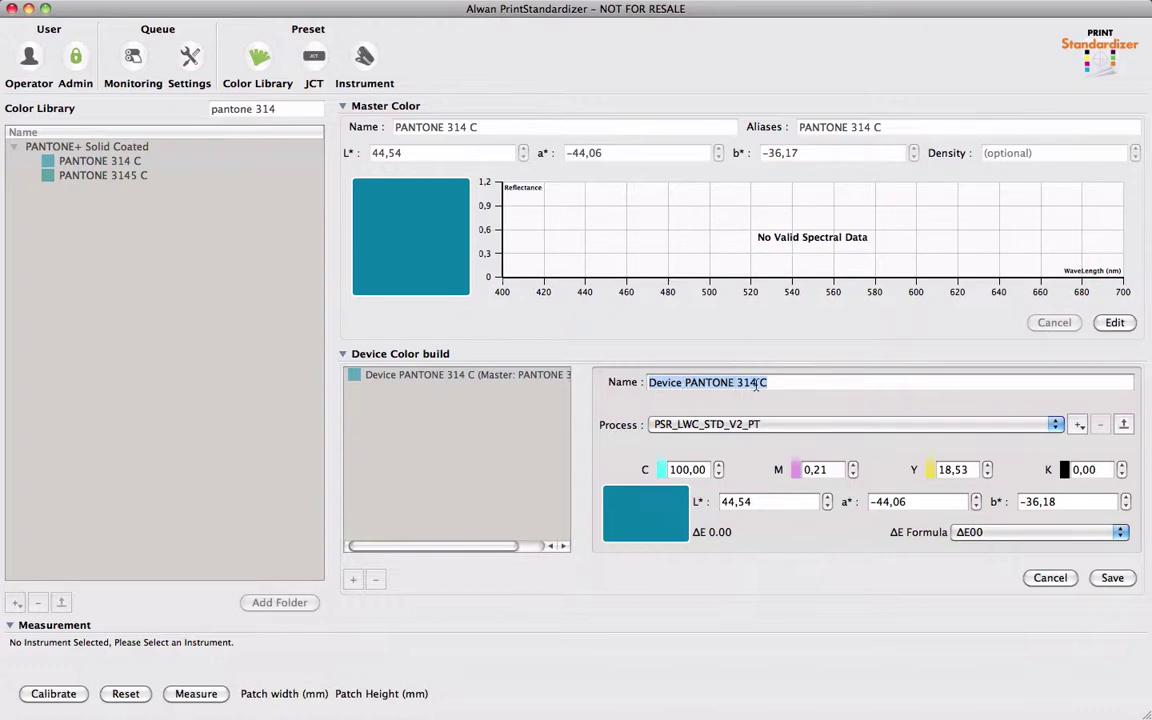
click(692, 428)
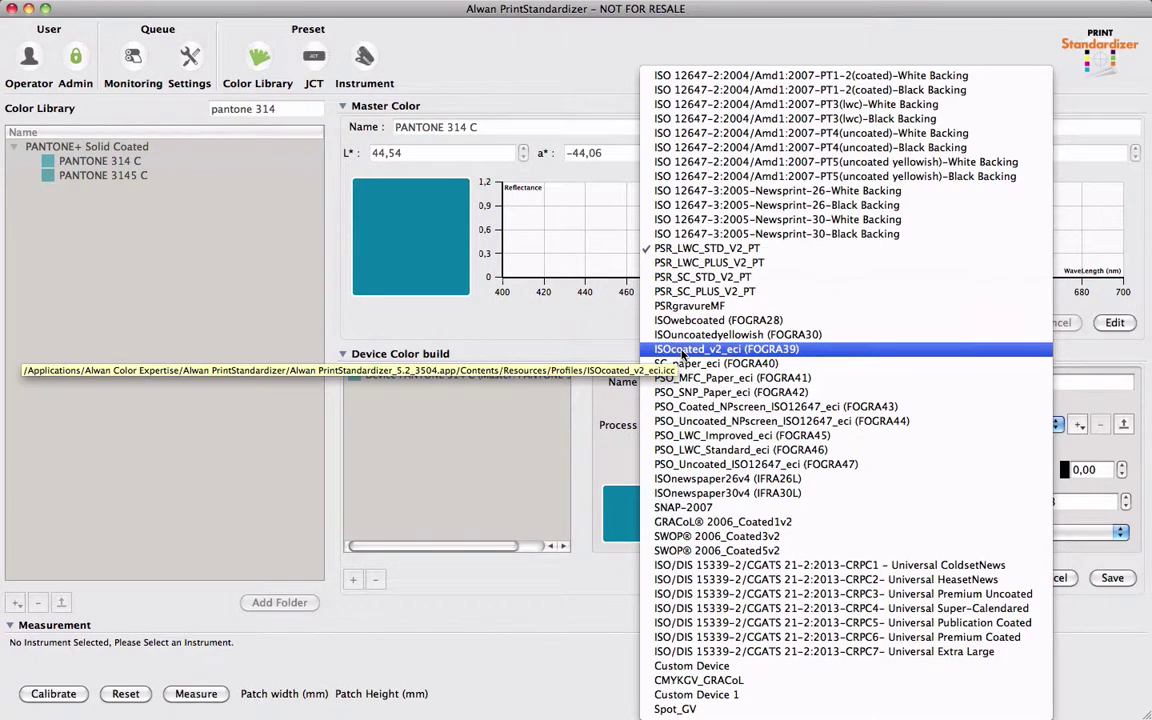
click(683, 350)
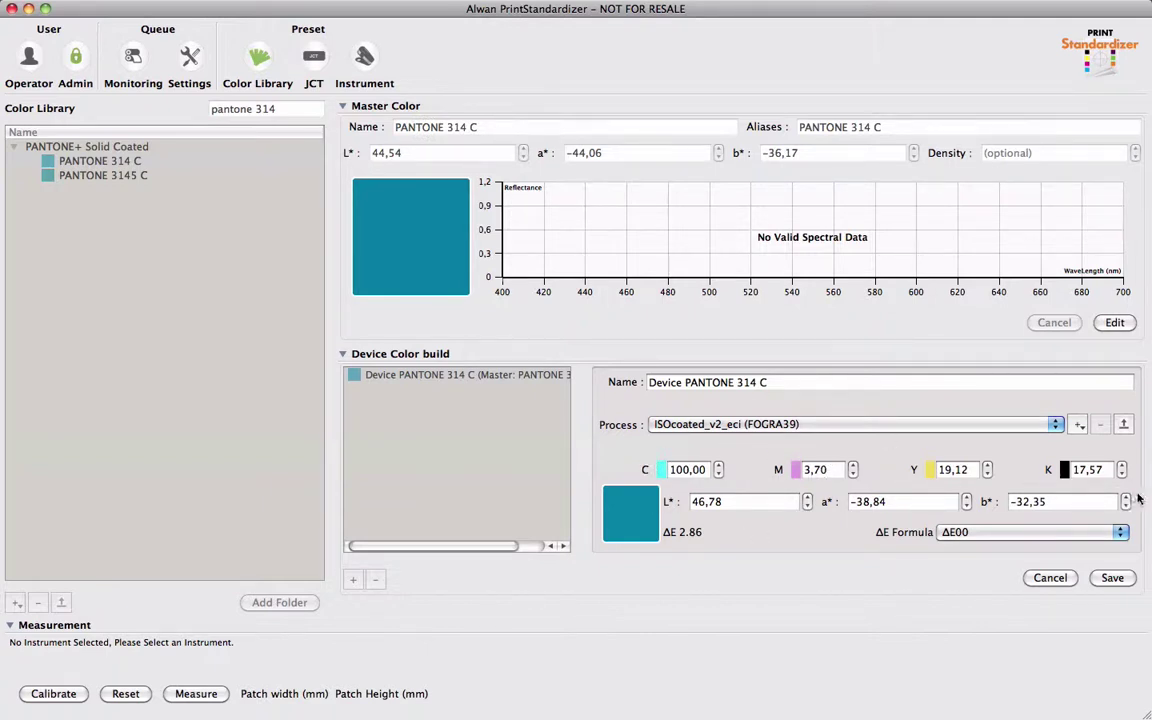
Set the PANTONE 314 C device build to magenta 5, yellow 20 and black 20, and save it
double_click(829, 469)
text(5)
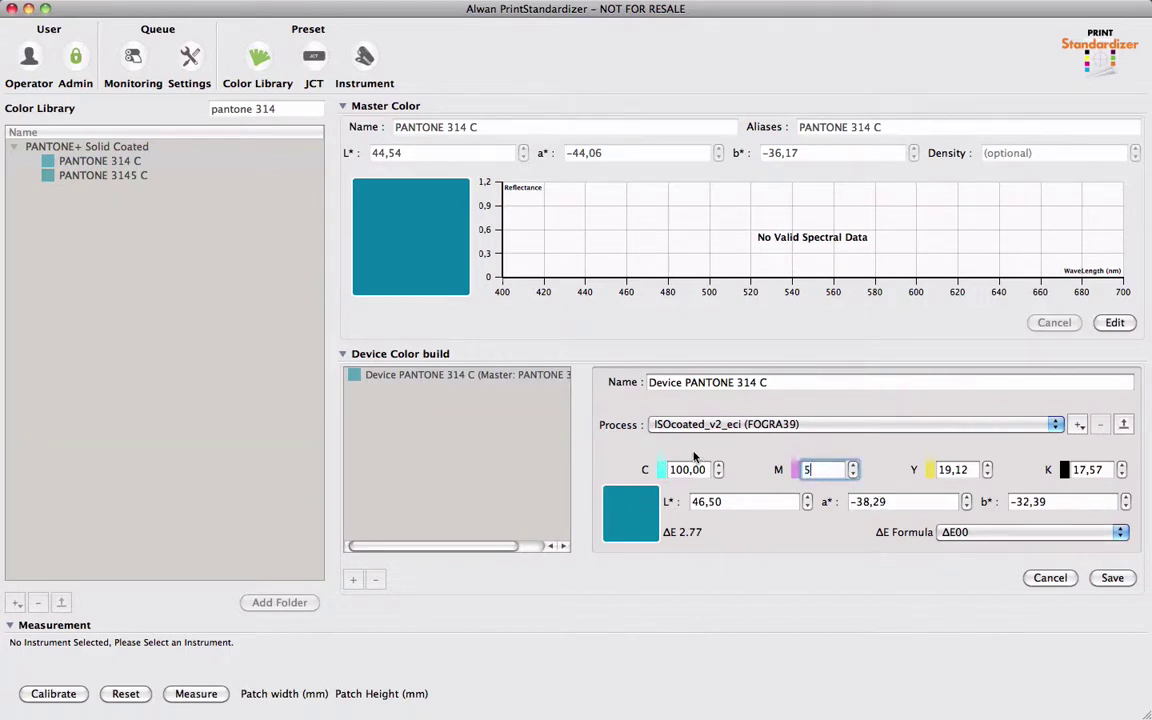
double_click(968, 470)
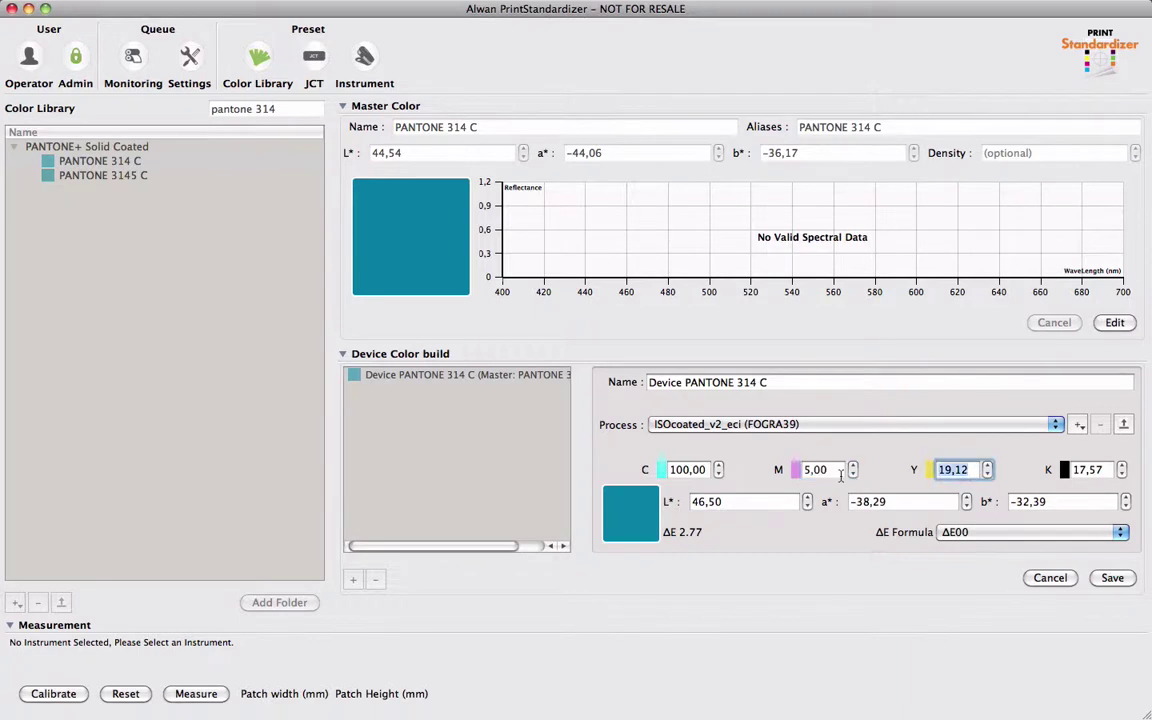
text(20)
double_click(1100, 470)
text(20)
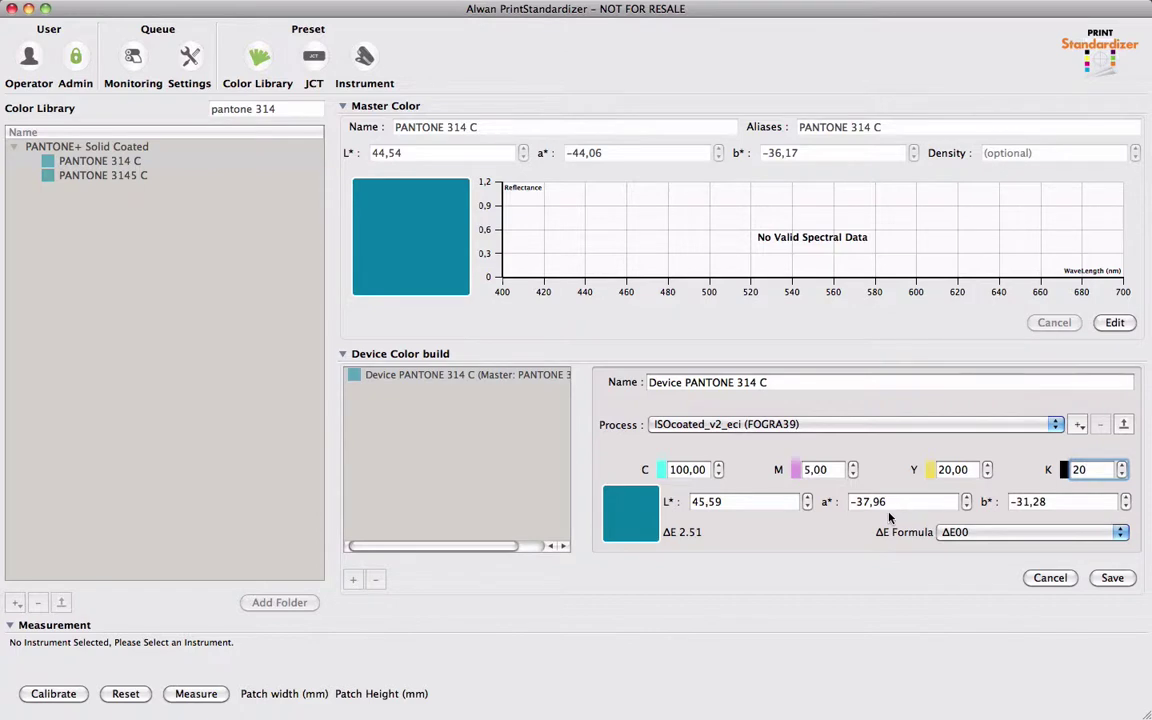
key(Tab)
click(1112, 578)
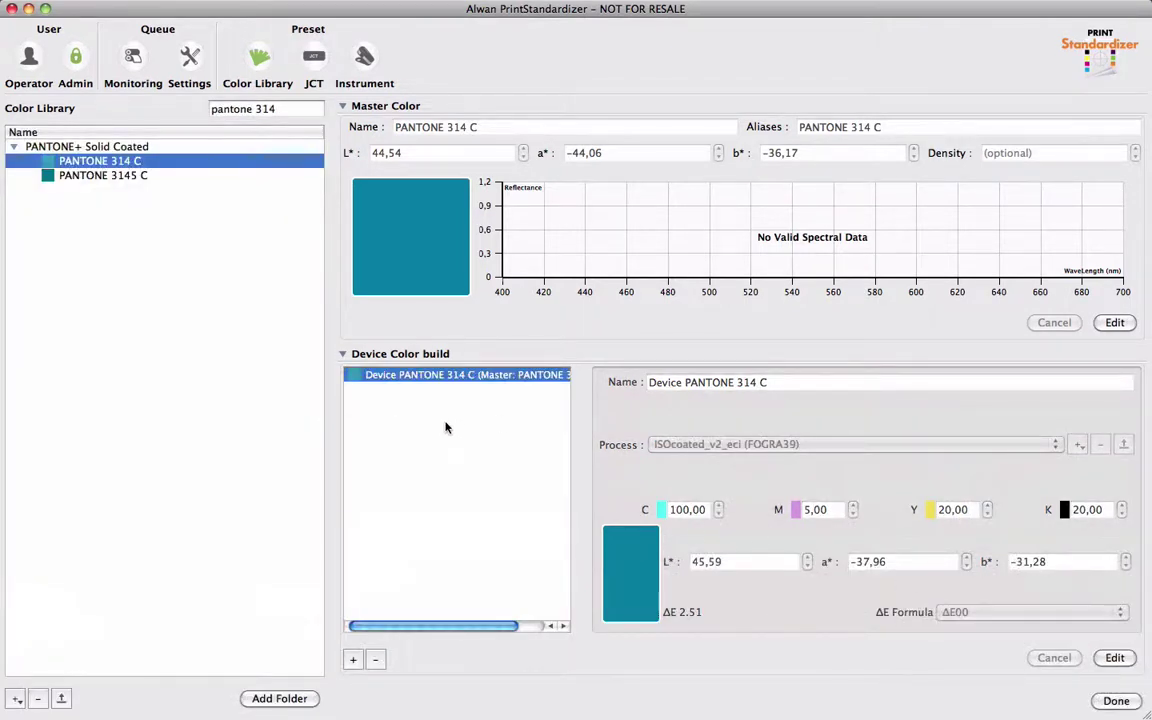
Deselect the color, clear the color library search and collapse the PANTONE+ Solid Coated folder
click(154, 330)
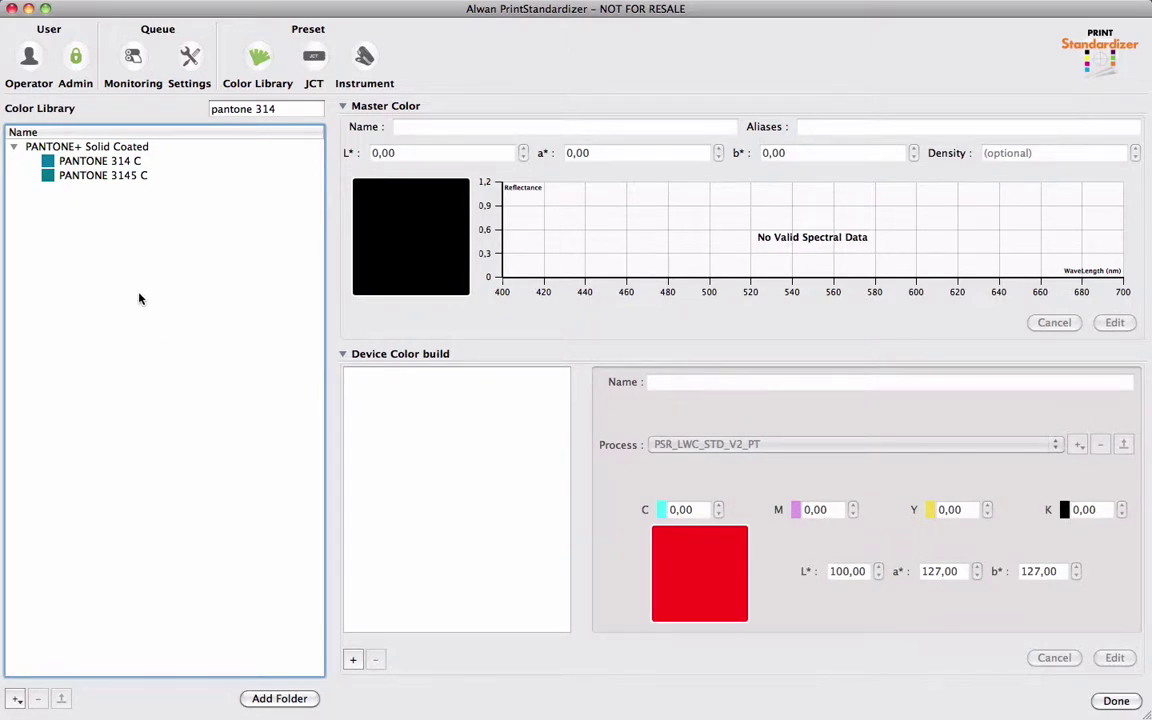
click(292, 110)
drag(292, 110, 196, 111)
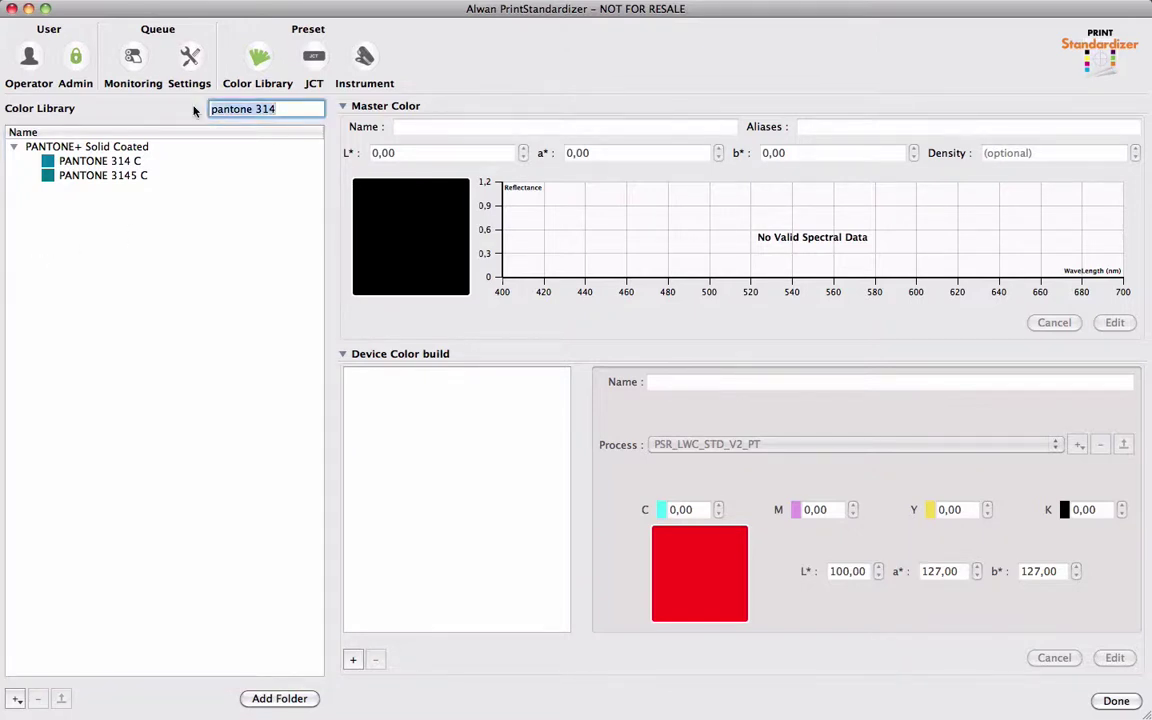
key(BackSpace)
click(212, 259)
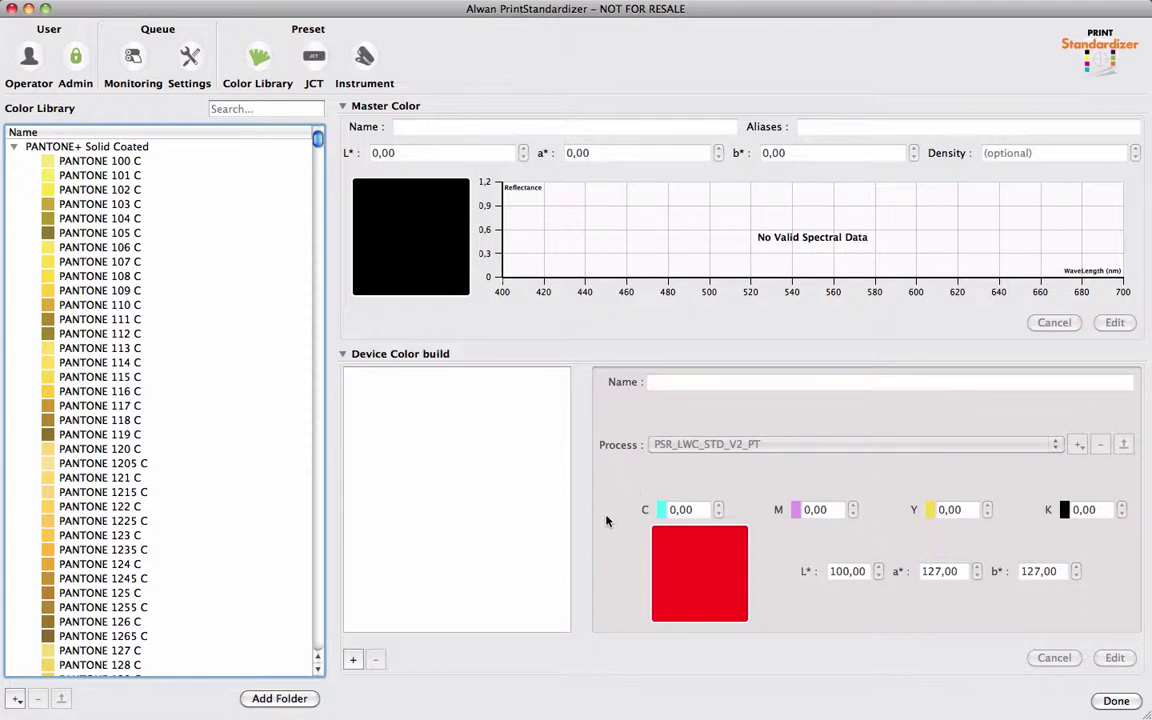
click(14, 146)
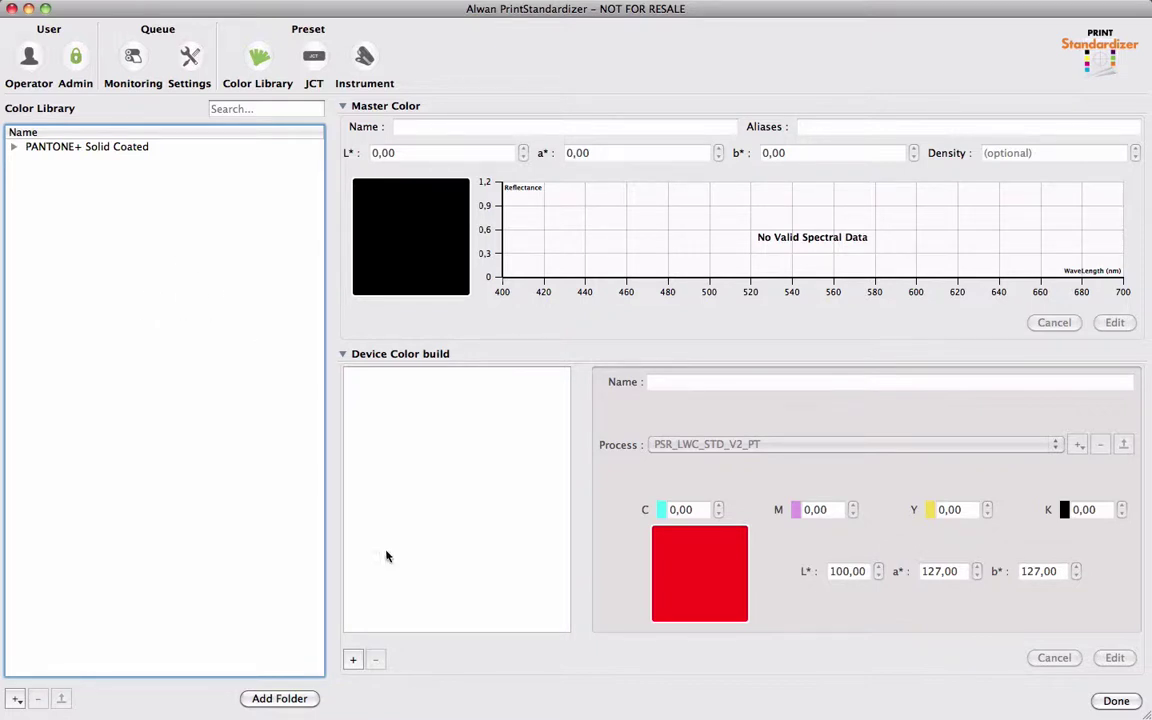
Add a device color build without a master color and name it Blue P&G Device Color Build
click(352, 662)
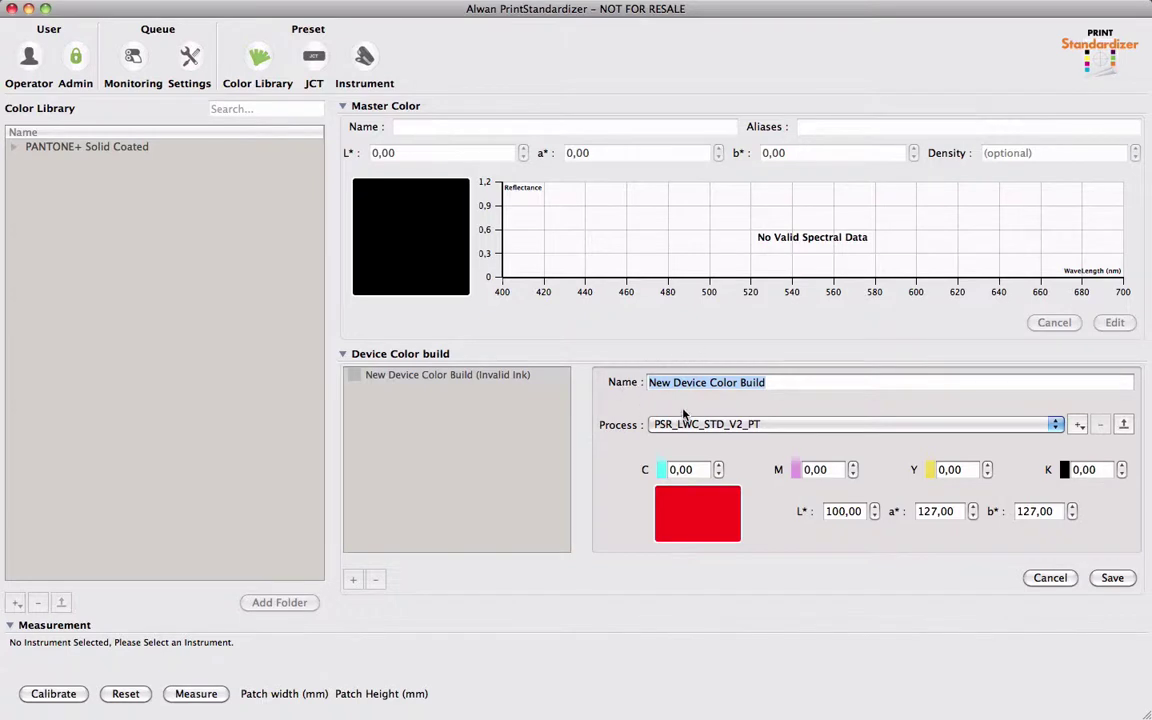
click(797, 389)
drag(740, 382, 648, 382)
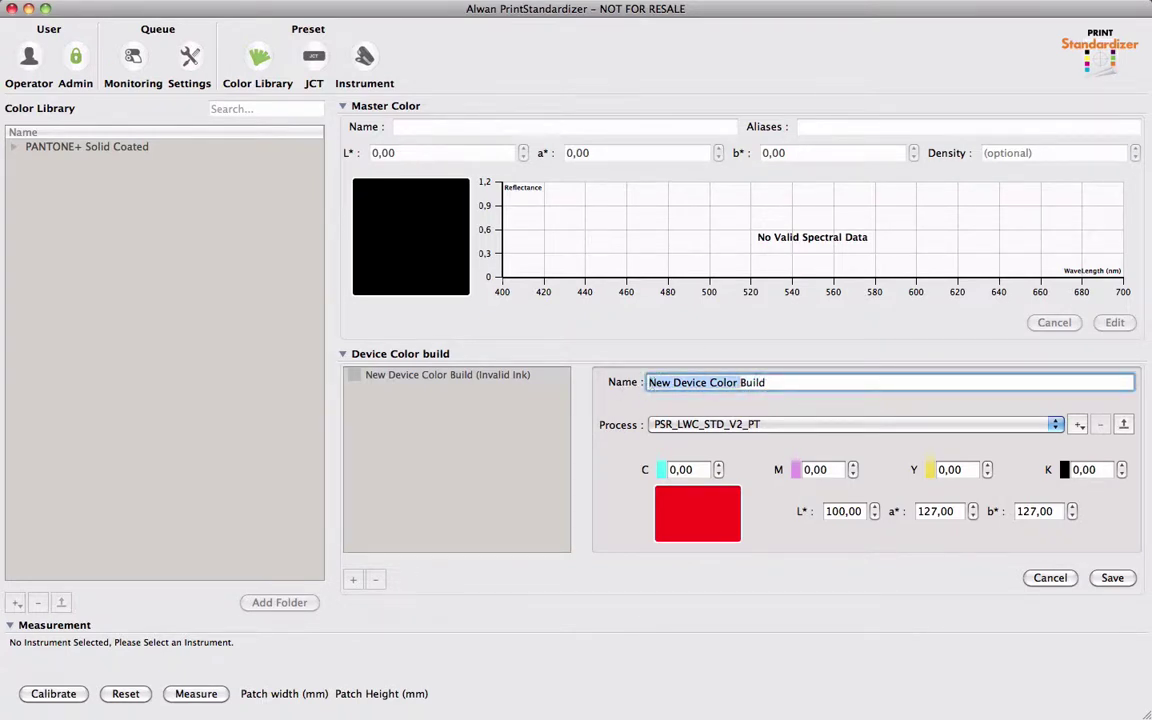
key(BackSpace)
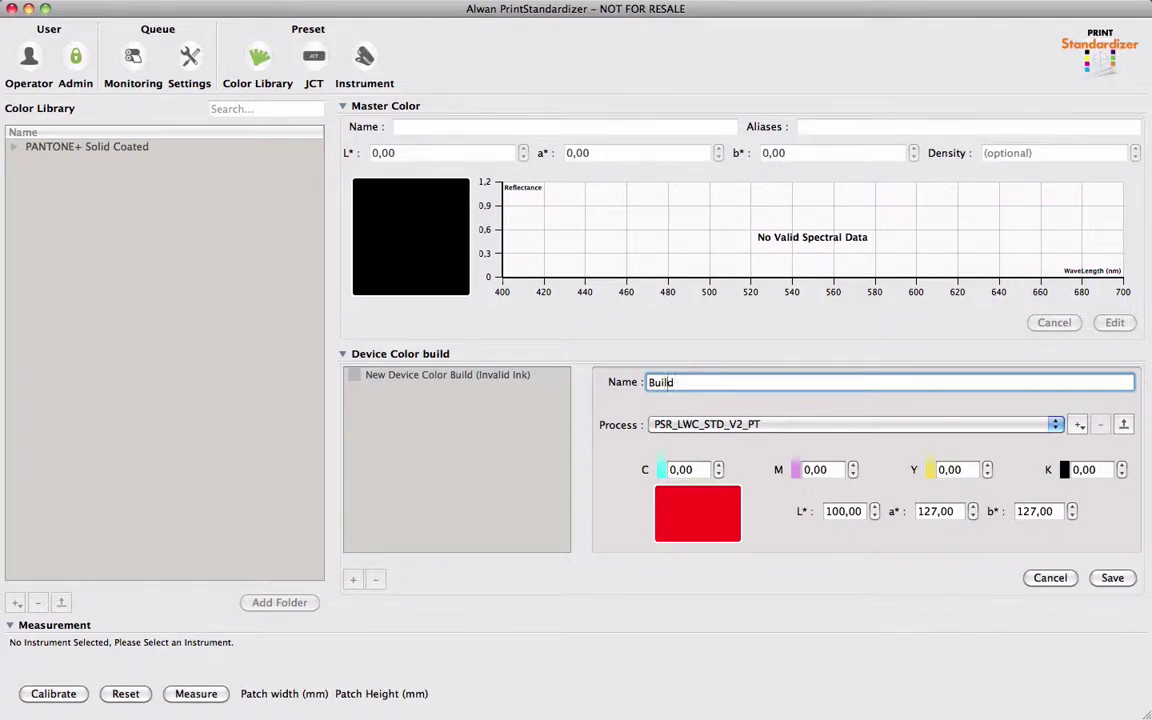
key(BackSpace)
key(BackSpace)
text(Blue P&G Device Color Build)
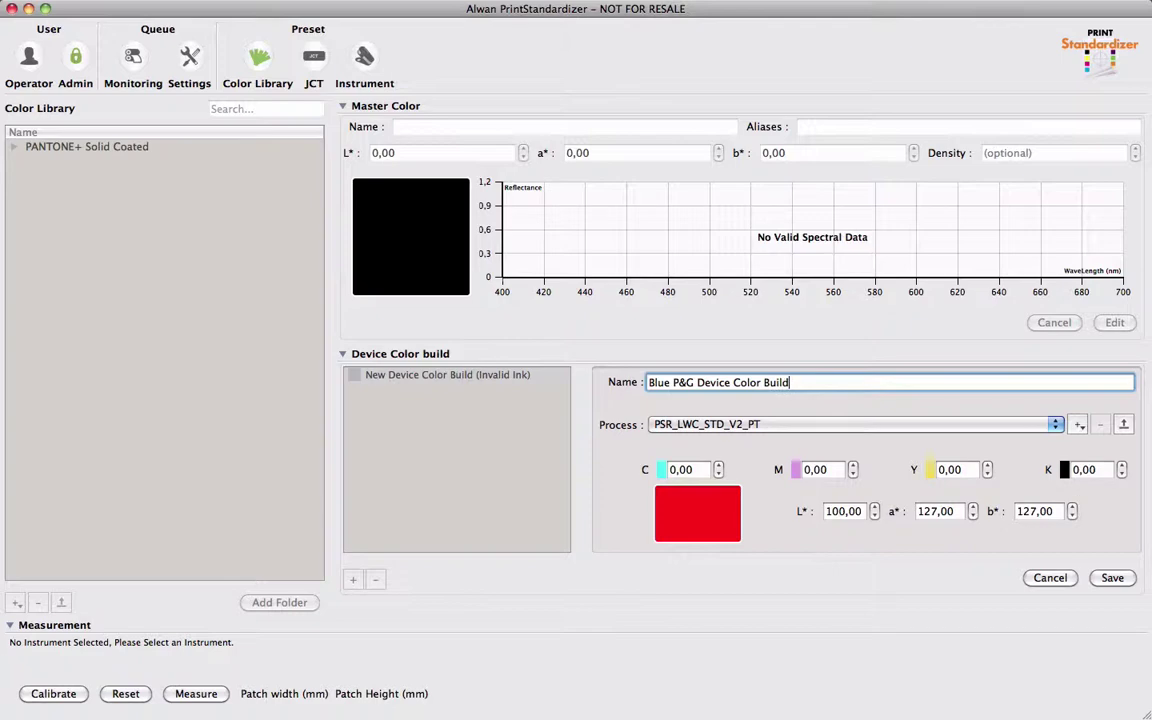
Set the process of the Blue P&G build to ISOcoated_v2_eci (FOGRA39)
click(797, 424)
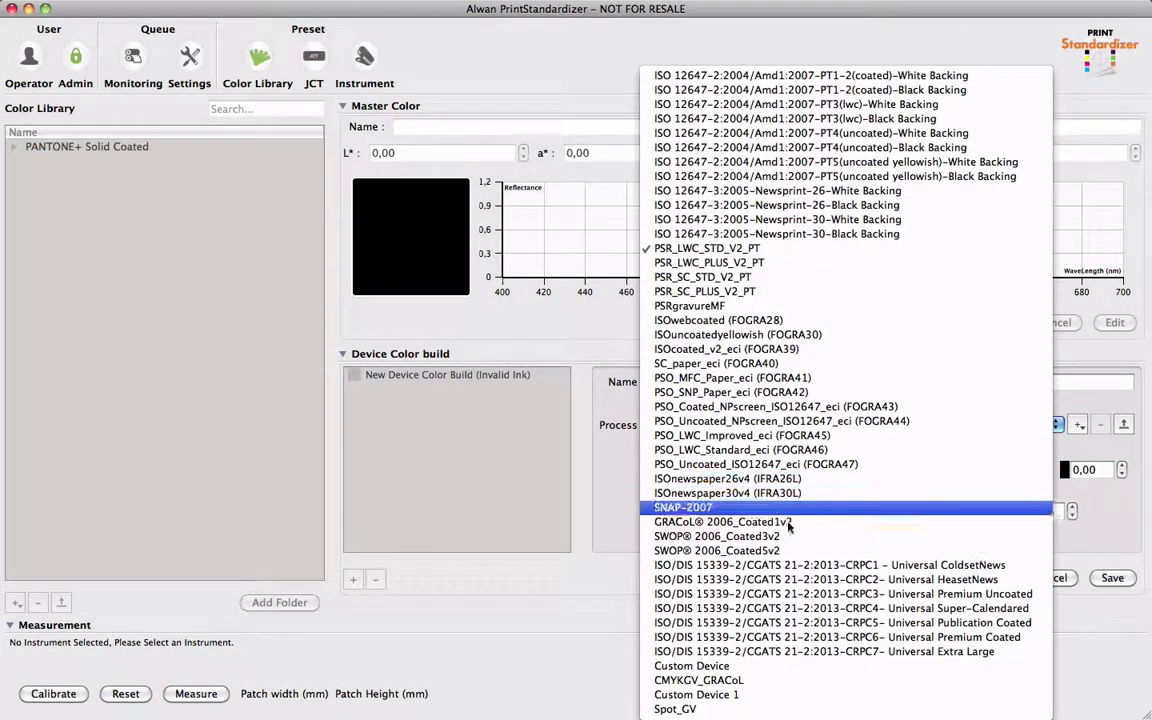
click(715, 683)
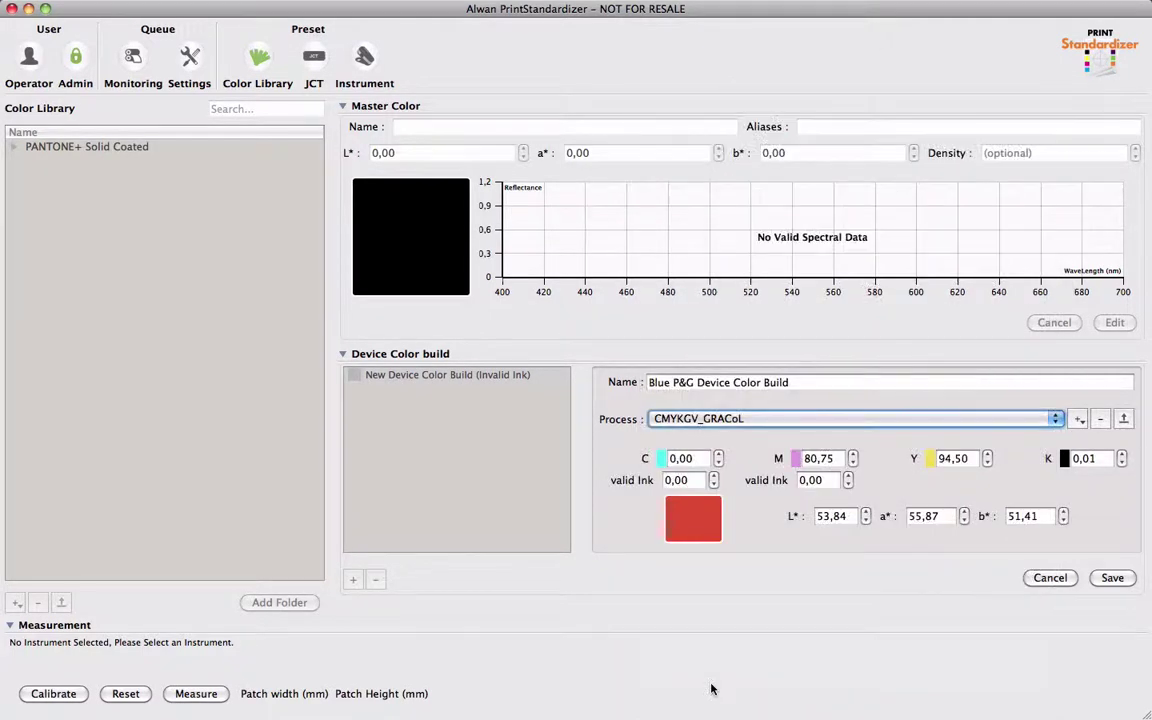
click(784, 418)
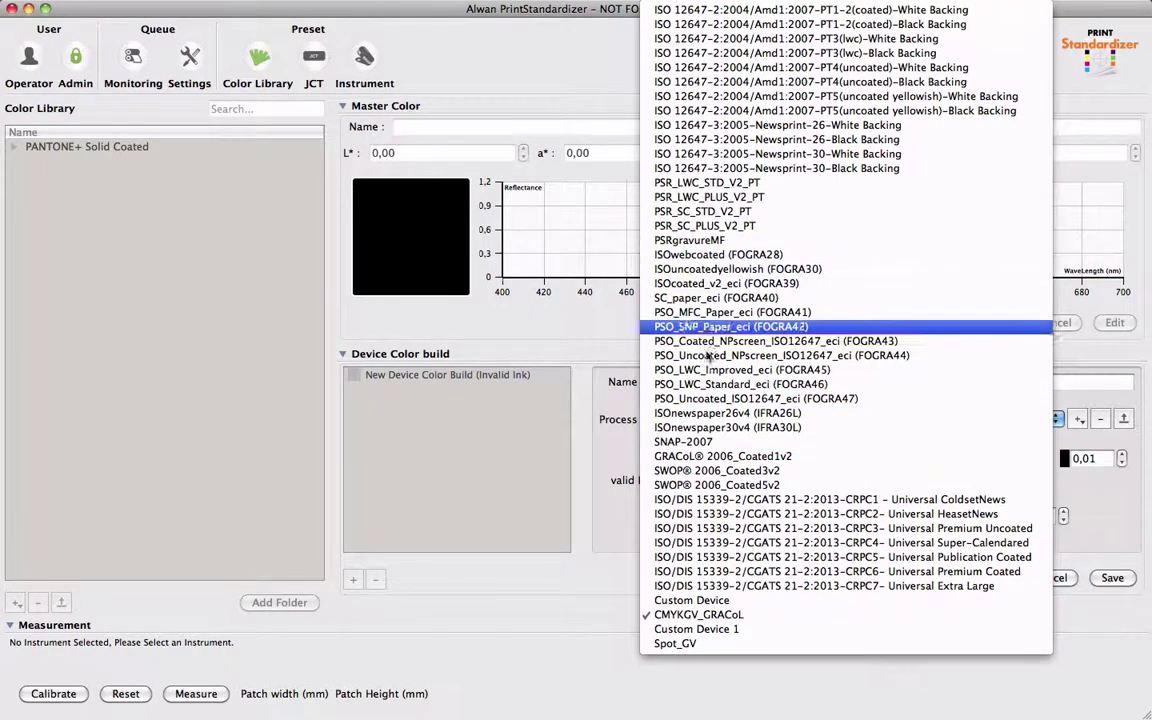
click(664, 283)
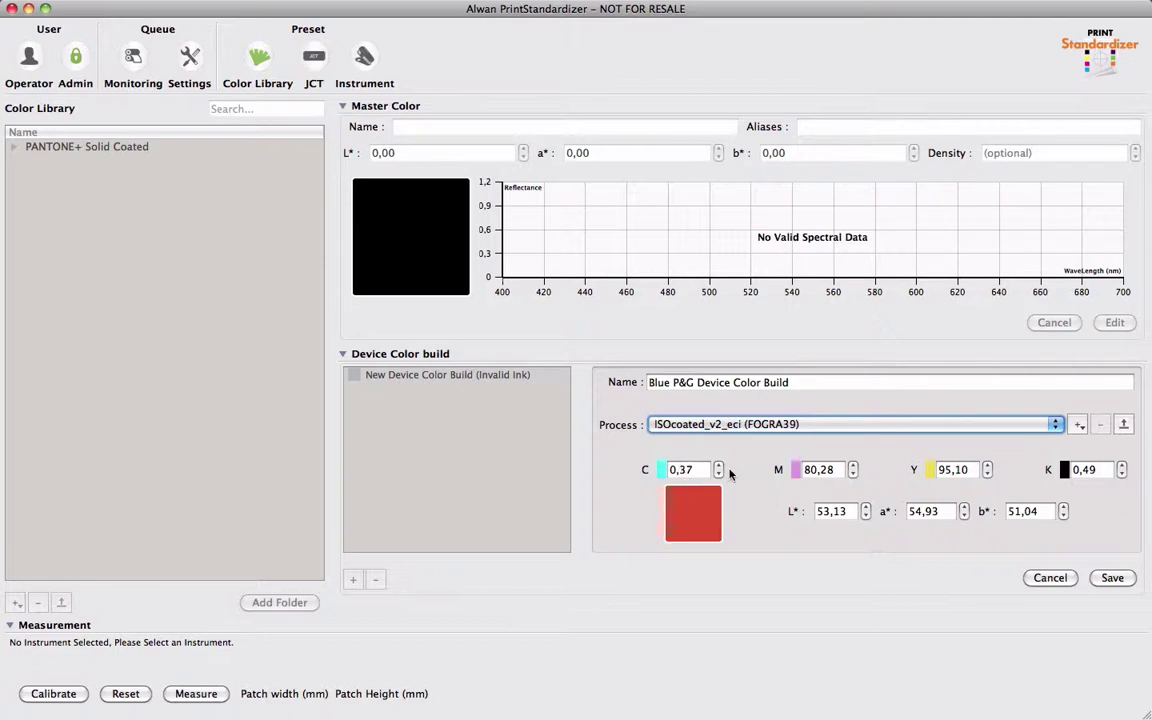
Set the Blue P&G build to cyan 100, magenta 0, yellow 20 and black 0, save it, and deselect it
drag(694, 471, 659, 469)
text(100)
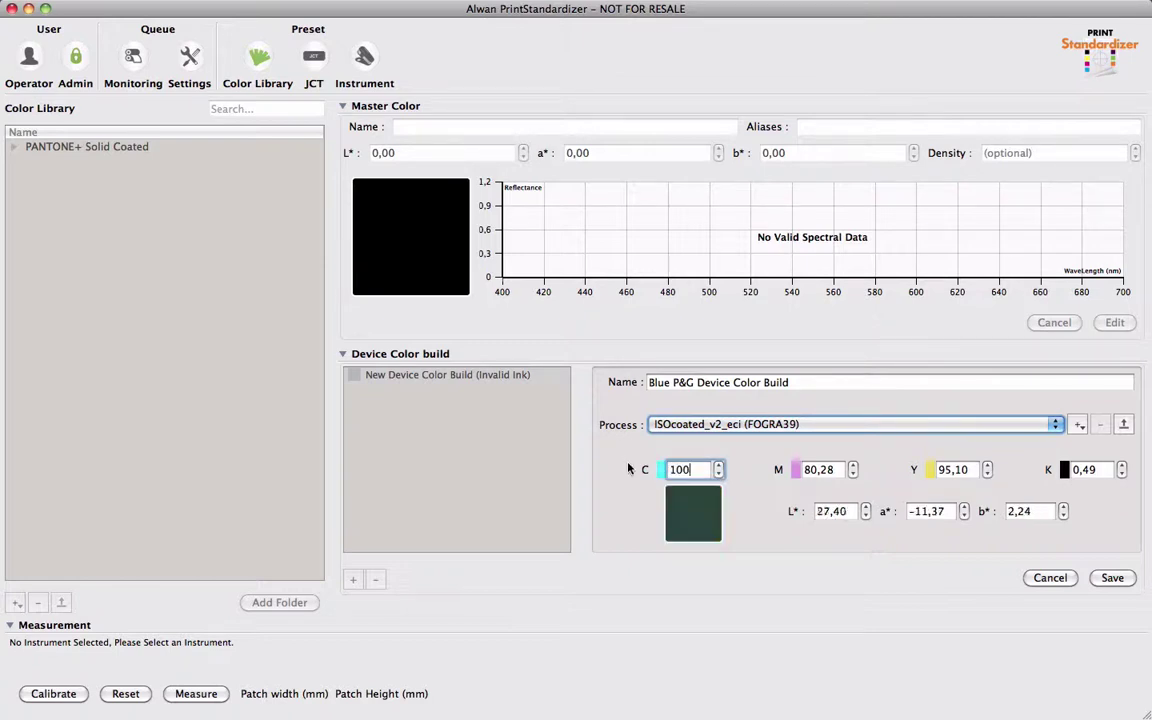
key(Tab)
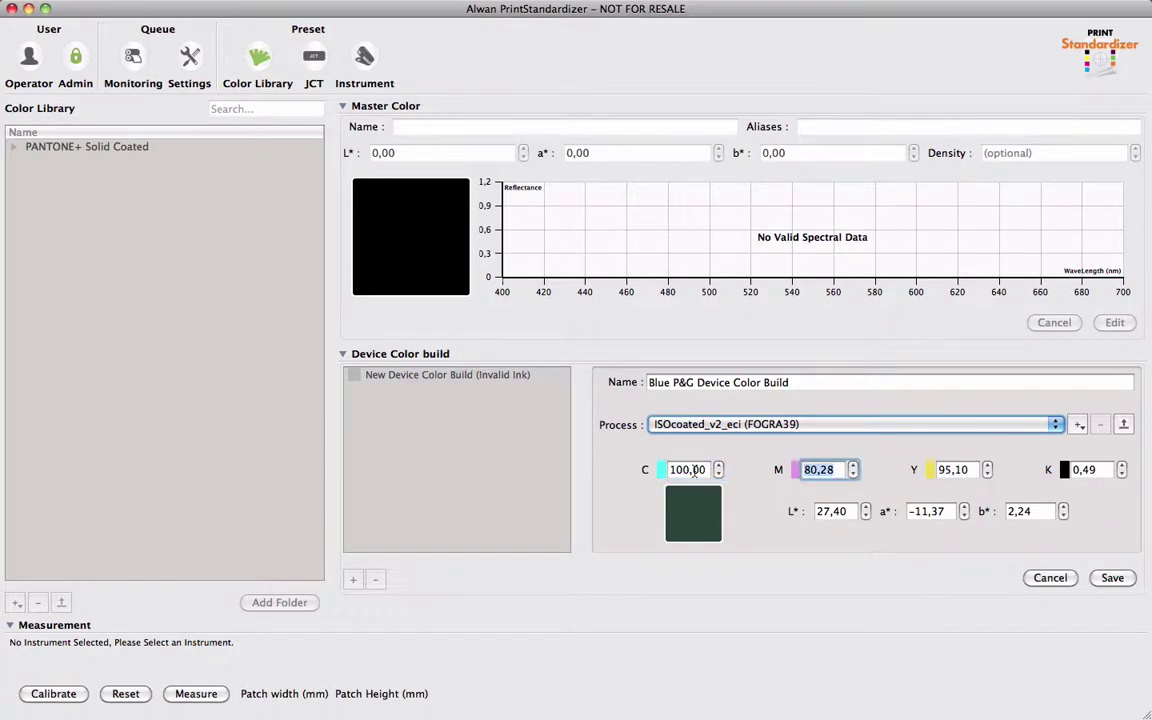
text(0)
key(Tab)
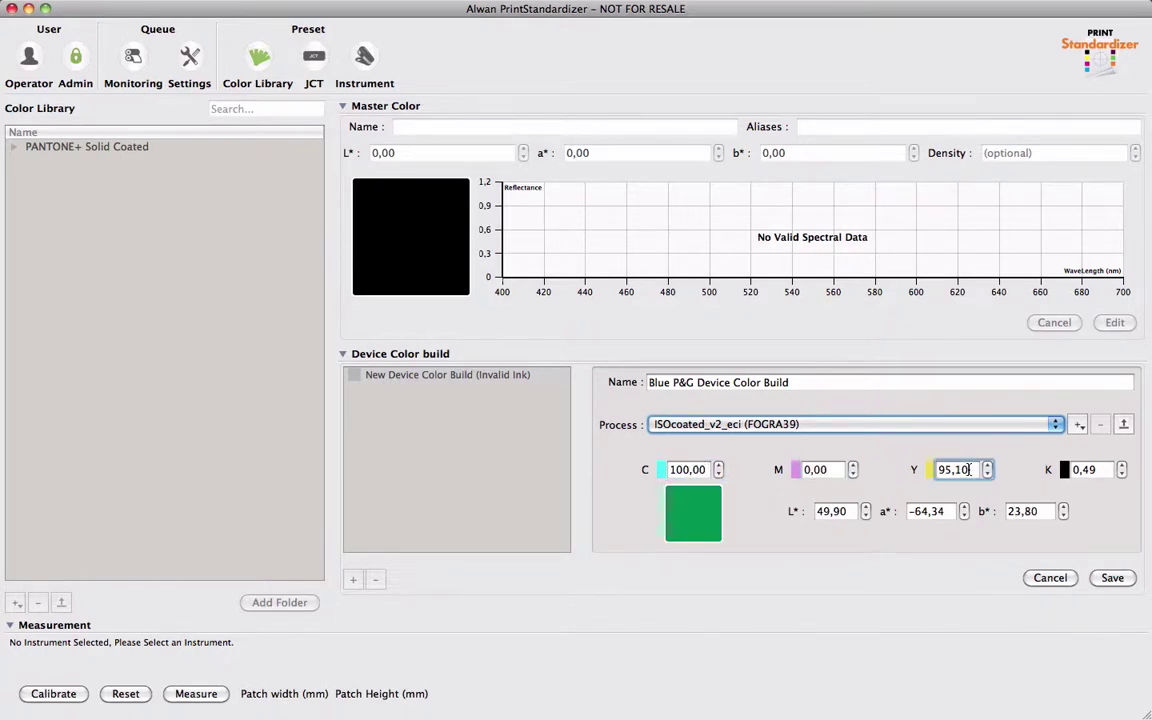
text(20)
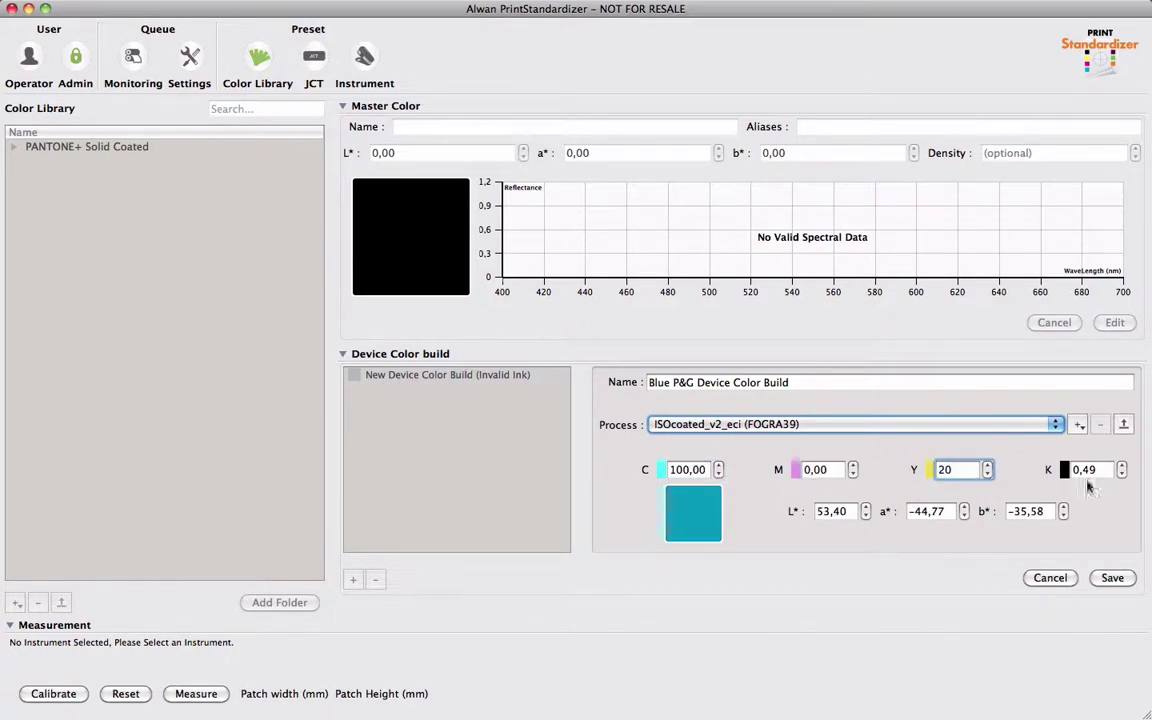
key(Tab)
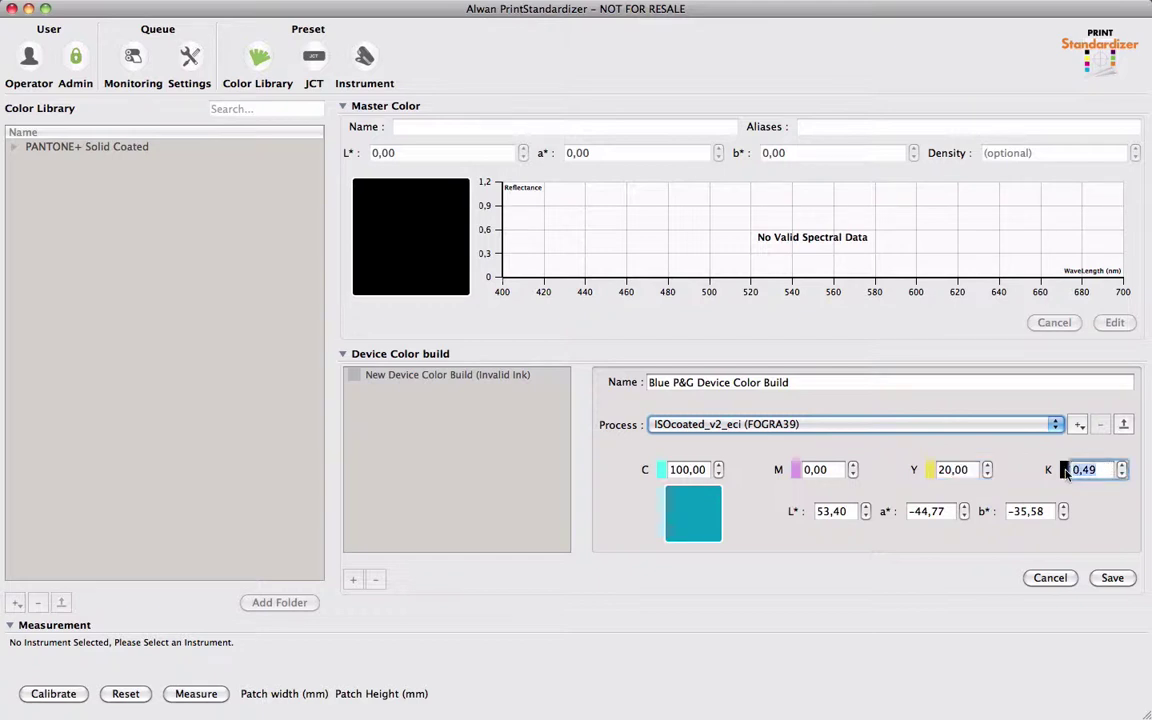
text(0)
key(Tab)
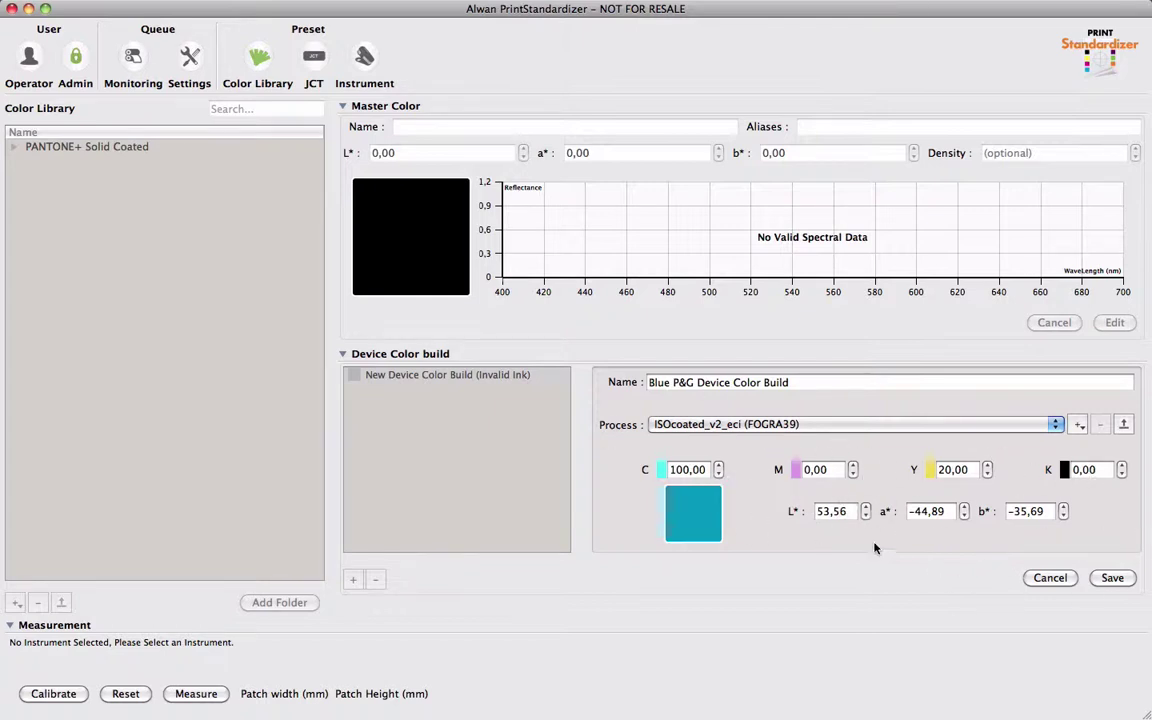
click(1118, 577)
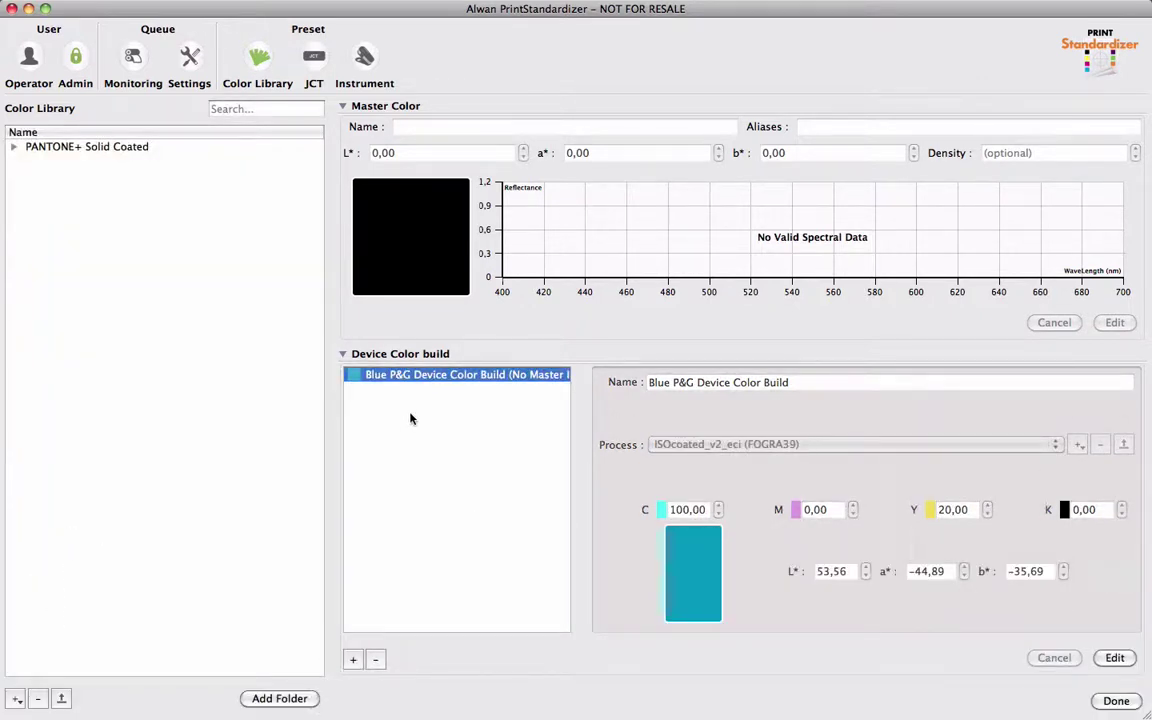
click(548, 377)
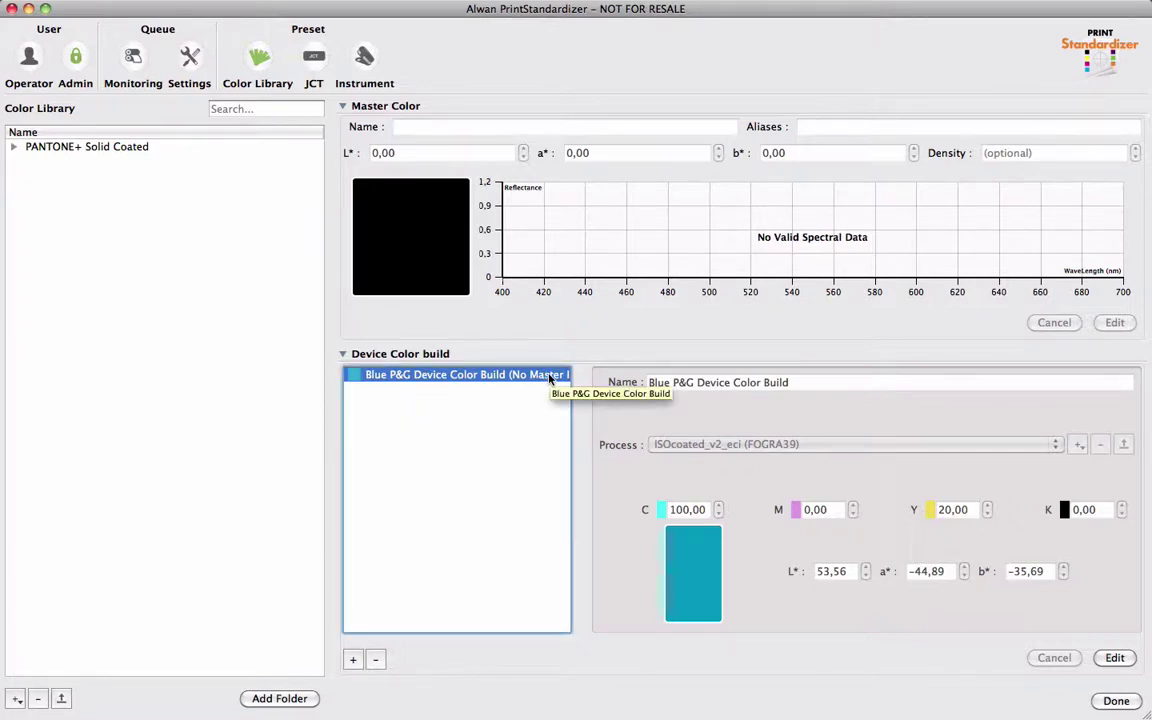
click(542, 471)
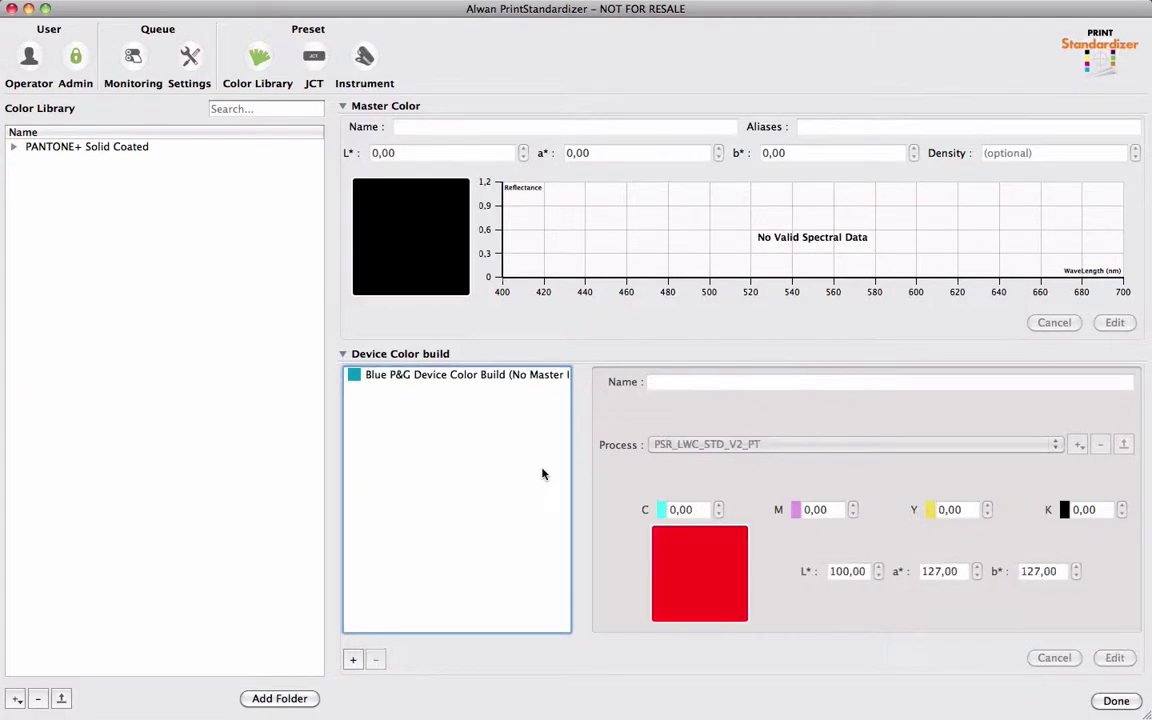